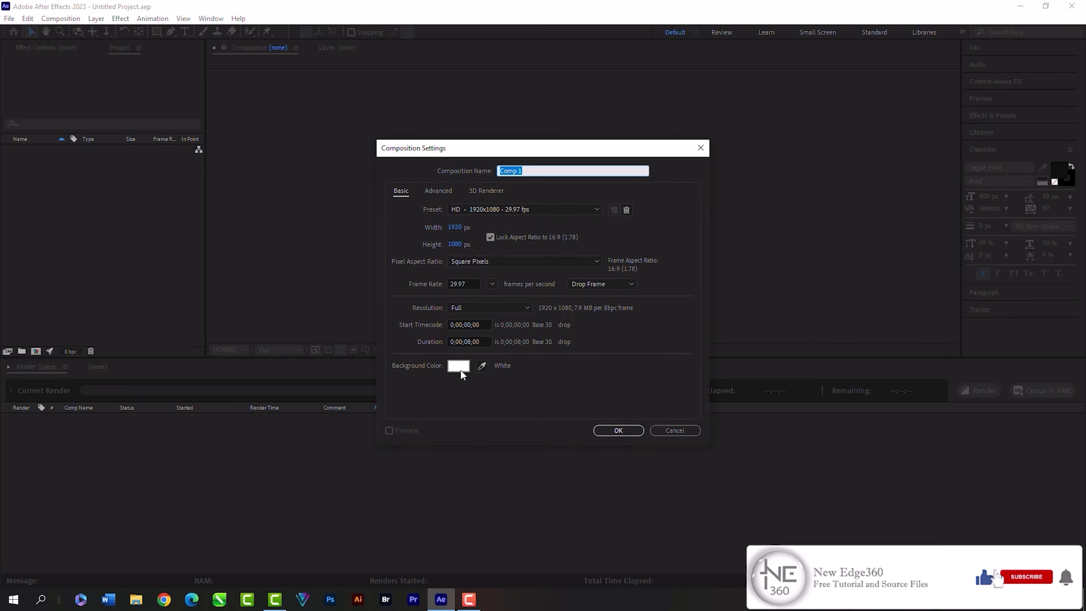
Step: Set the background colour to teal 006E8E (hue 193) and create the 1920x1080 composition
click(460, 366)
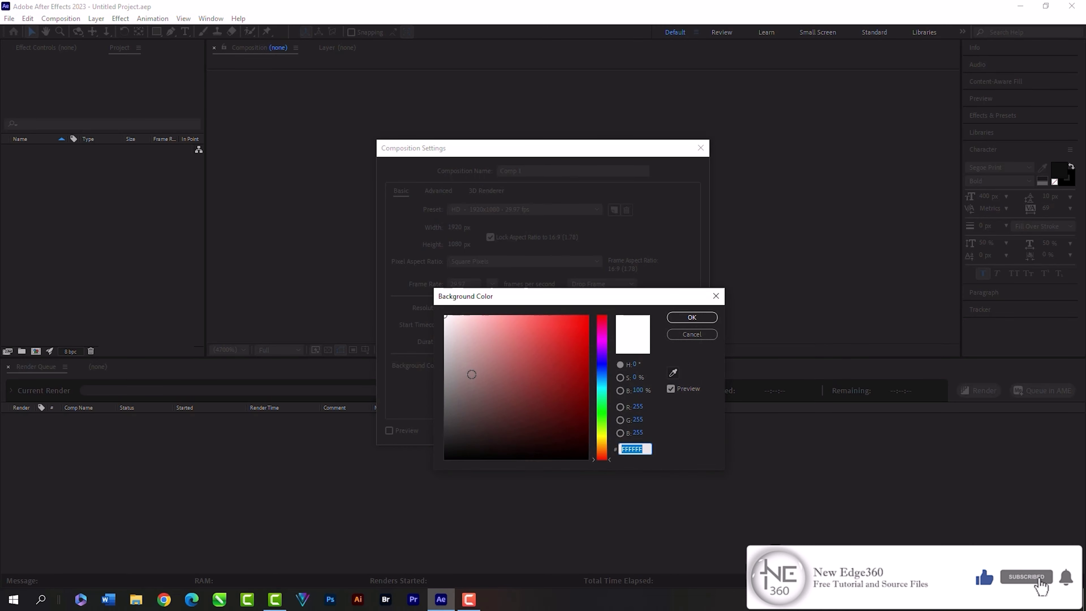
drag(605, 393, 606, 386)
click(587, 379)
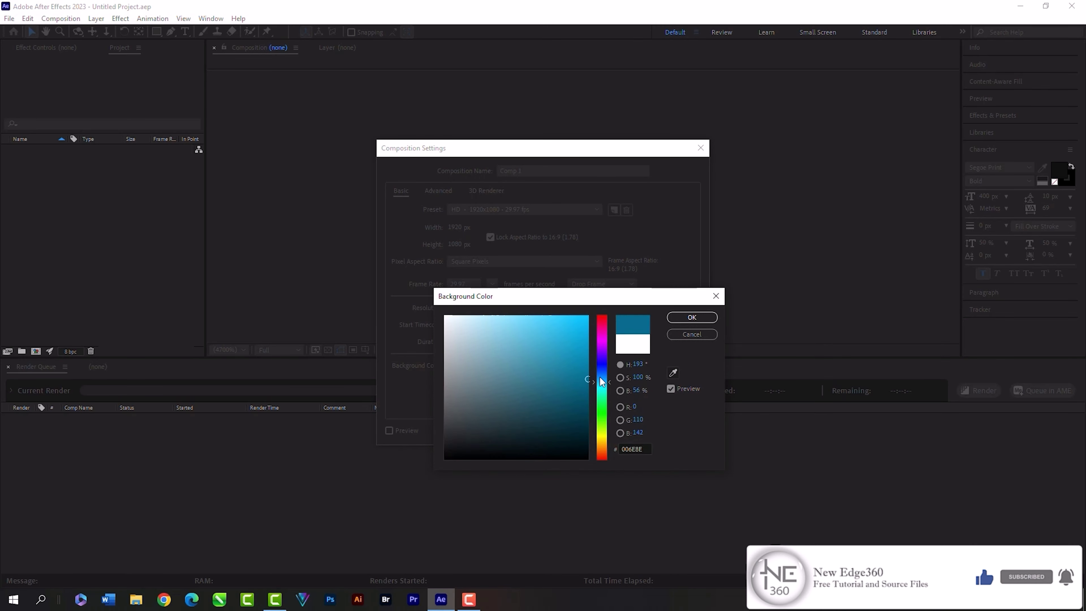
click(692, 318)
click(637, 430)
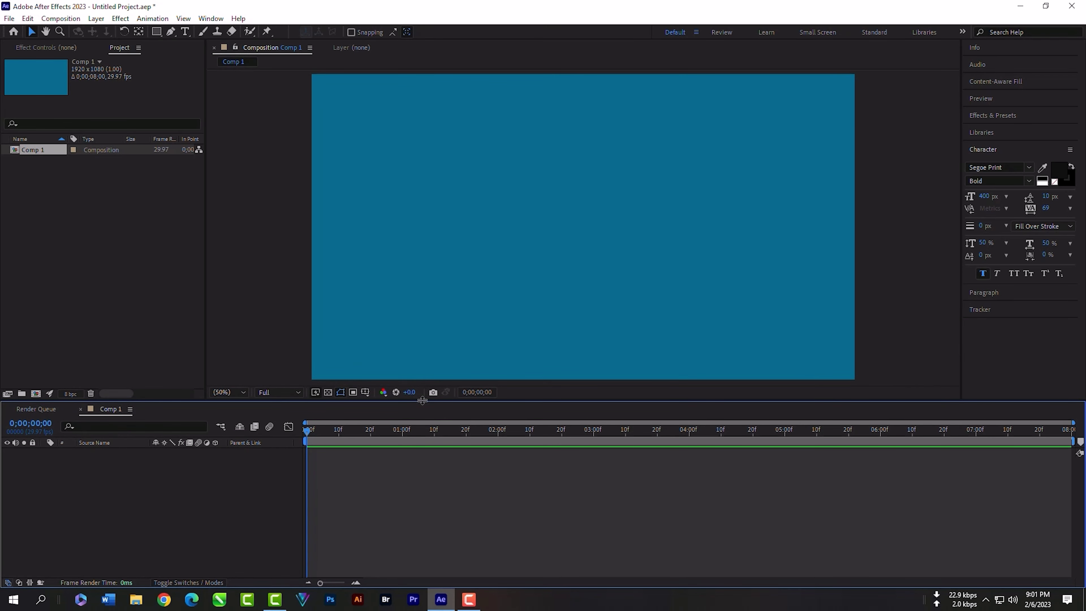
Step: Enlarge the timeline panel and set the preview resolution to Third
drag(422, 400, 423, 332)
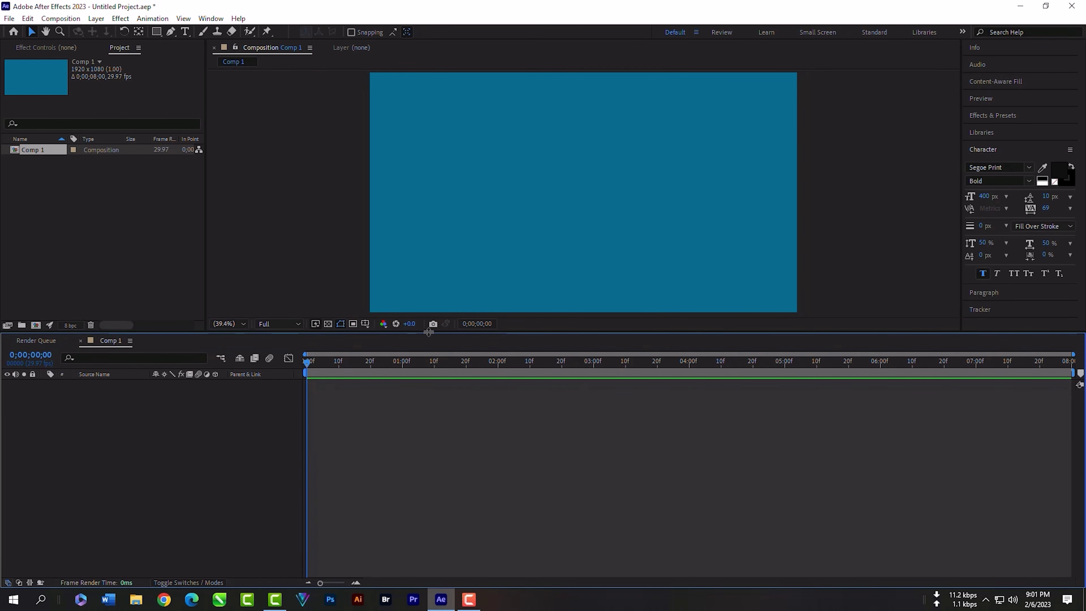
click(287, 323)
click(290, 370)
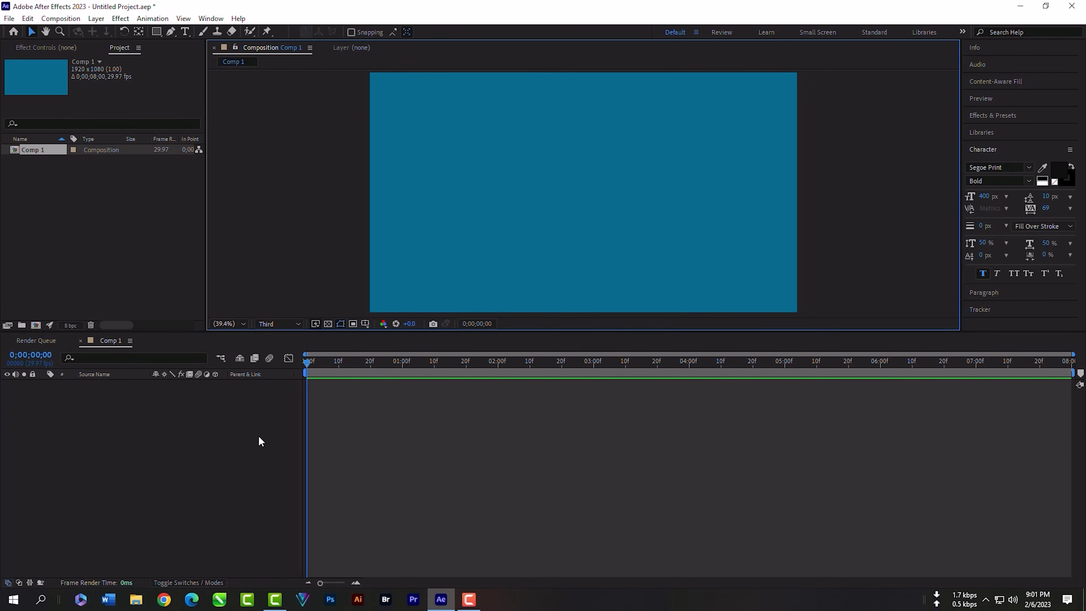
click(210, 435)
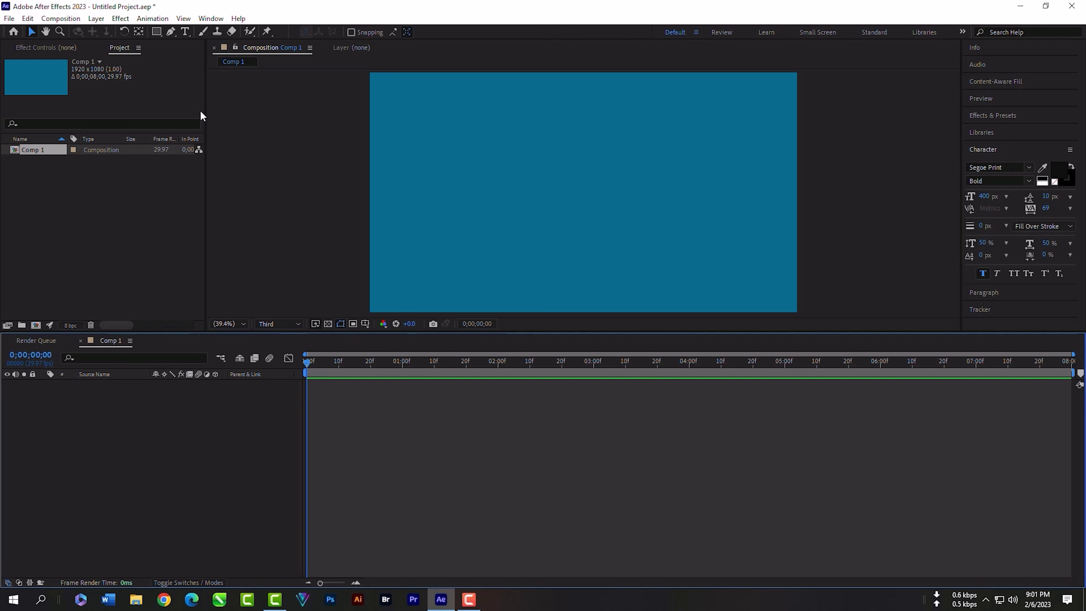
Step: Add a 'New Edge' text layer, move it toward centre, and set its font to Thank You So Much
click(184, 31)
click(476, 205)
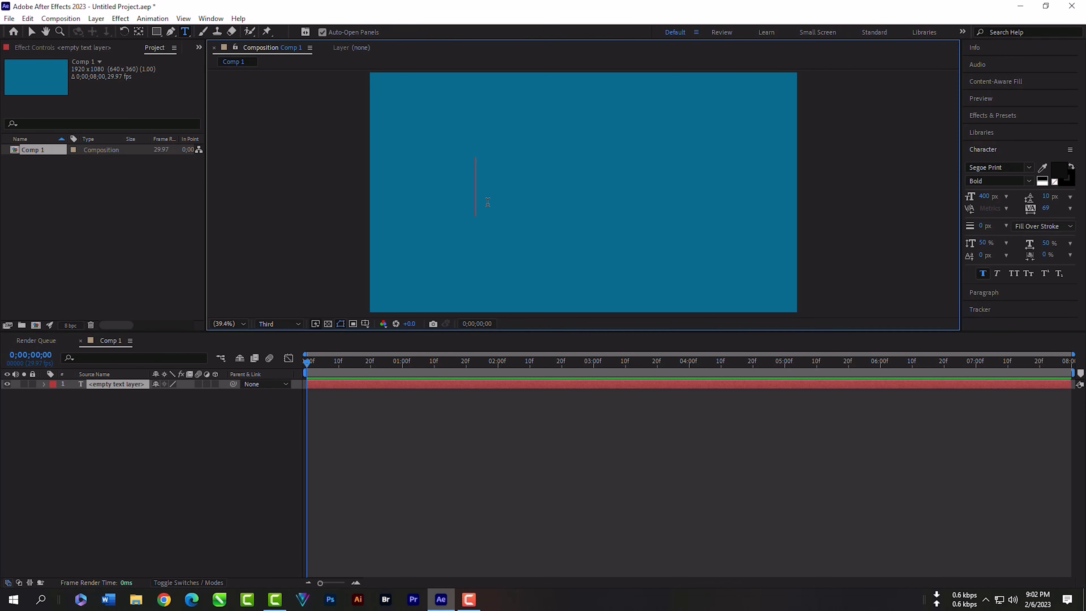
text(New Edge)
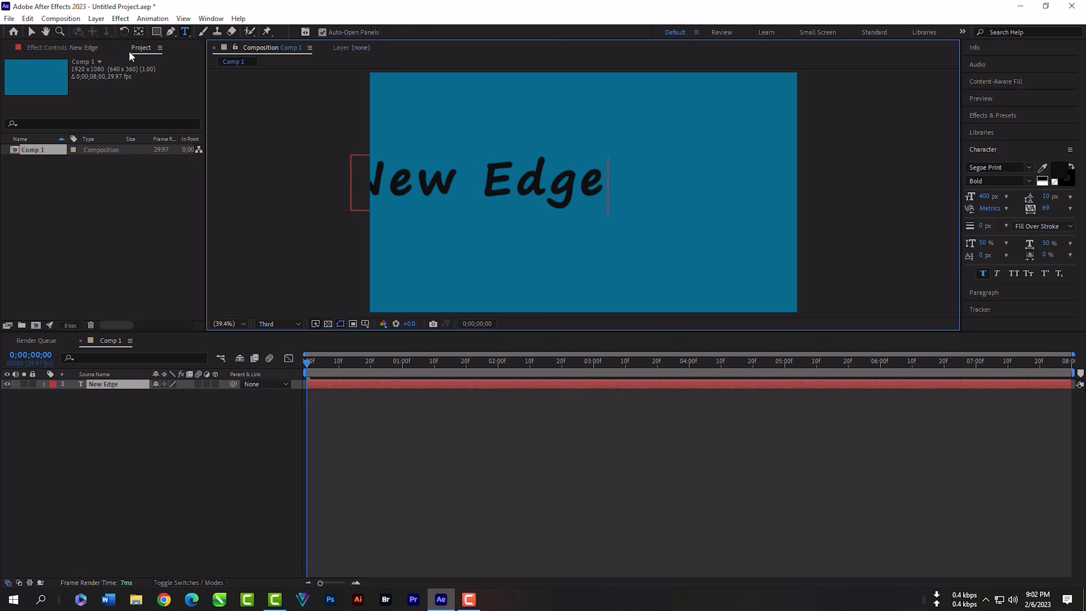
click(31, 31)
drag(444, 186, 489, 192)
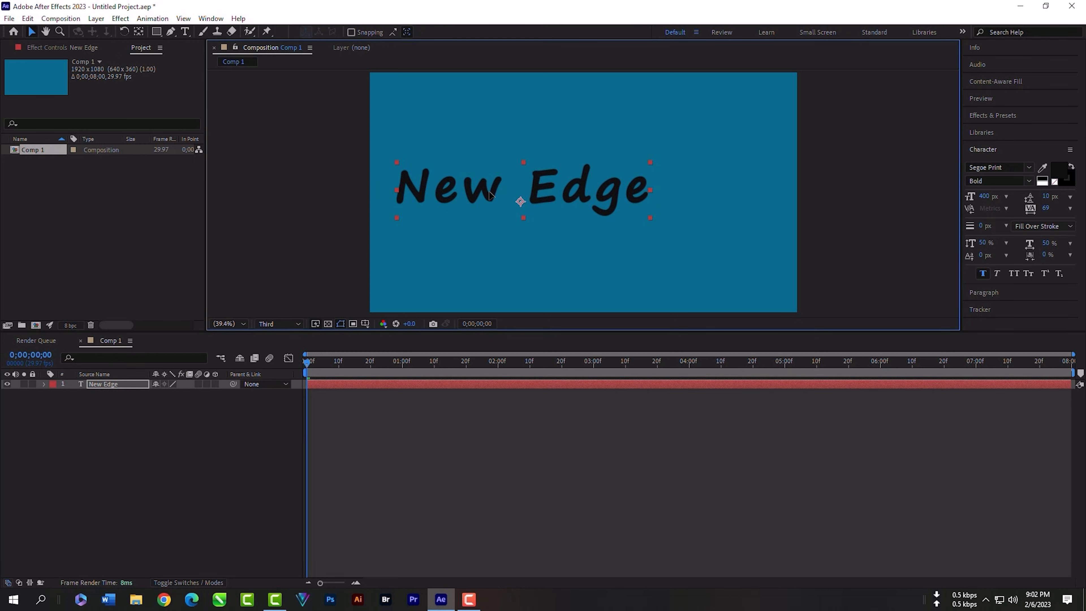
click(996, 167)
text(Thank You So Much)
key(Return)
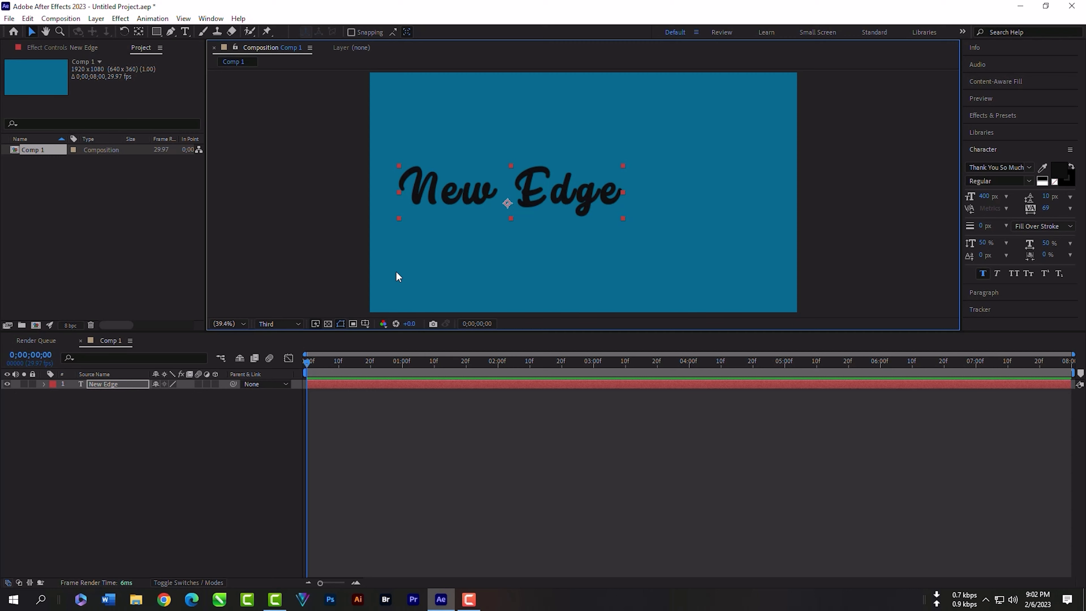
Step: Add a Position animator to New Edge with an Expression Selector
click(44, 383)
click(221, 393)
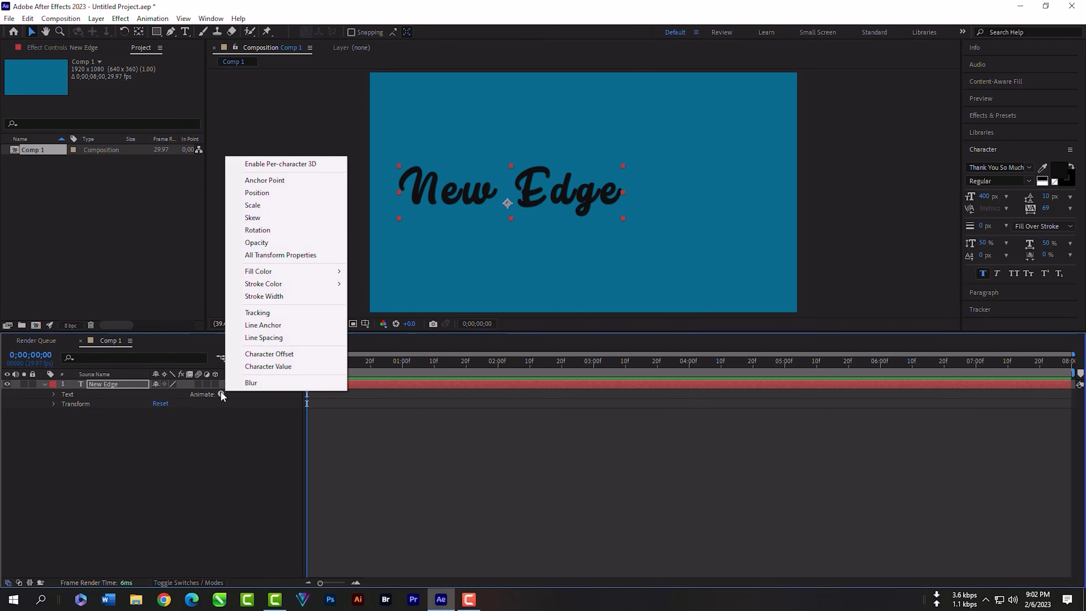
click(283, 194)
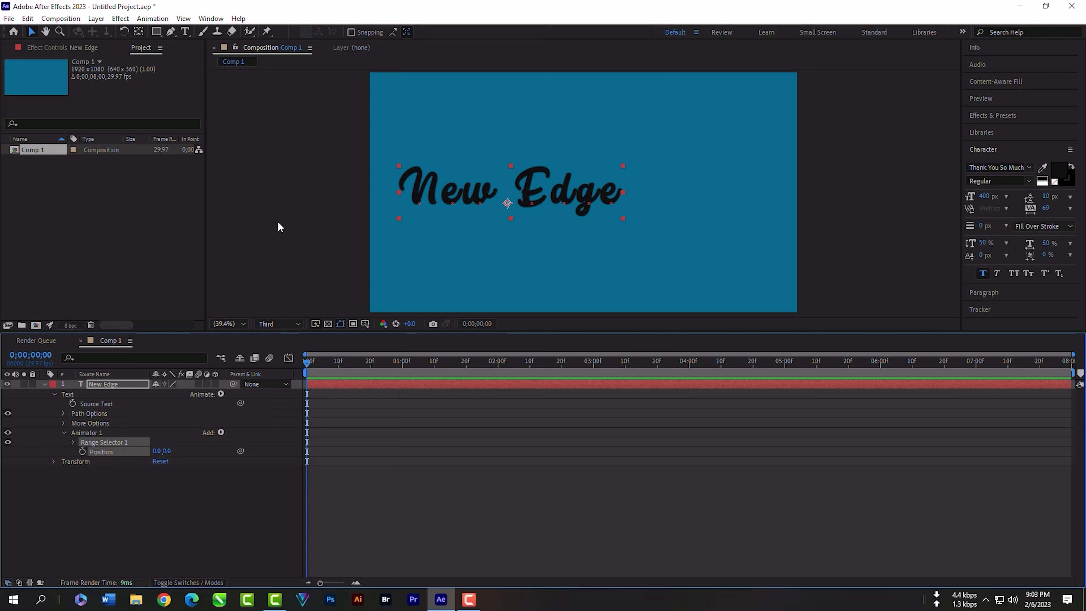
click(201, 433)
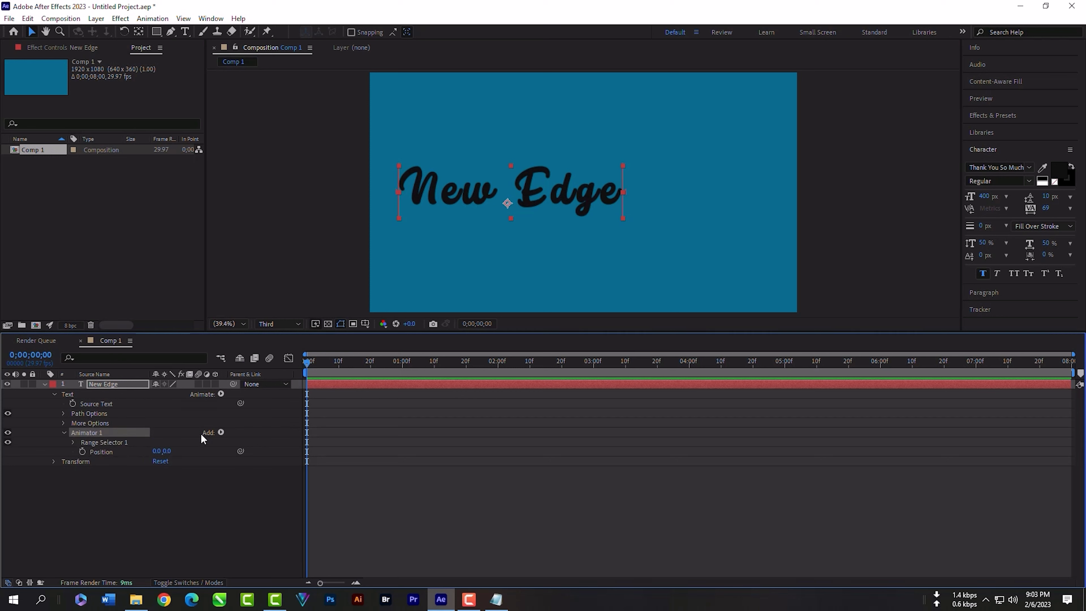
click(222, 432)
mouse_move(265, 449)
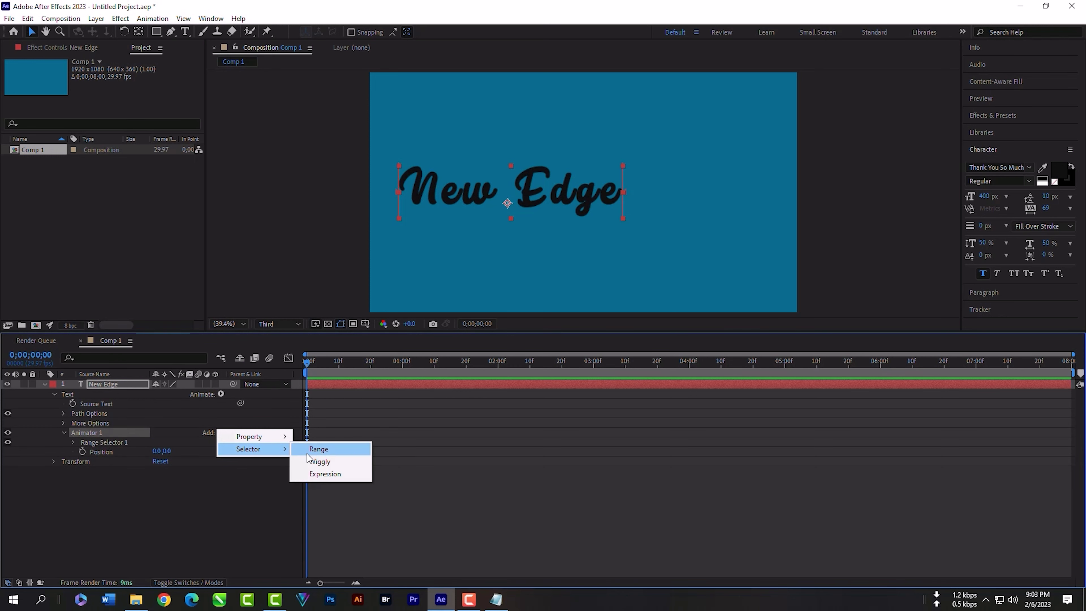
click(321, 475)
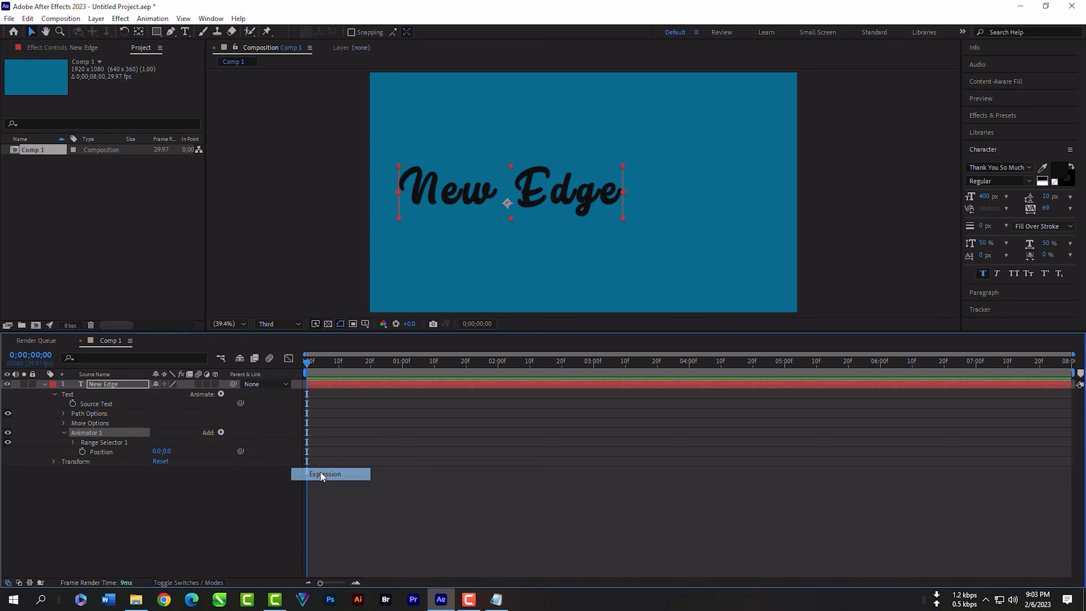
Step: Replace the Amount expression with the 'delay = .1; myDelay = delay+textIndex;' delay script
key(alt+Tab)
key(ctrl+a)
click(368, 476)
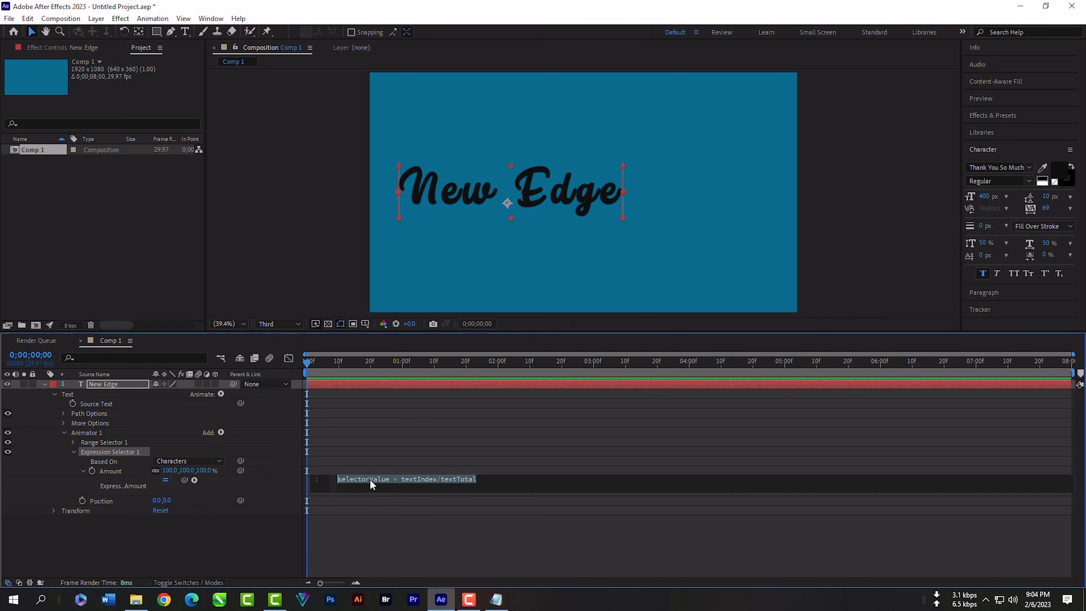
click(476, 479)
drag(492, 480, 337, 479)
right_click(418, 481)
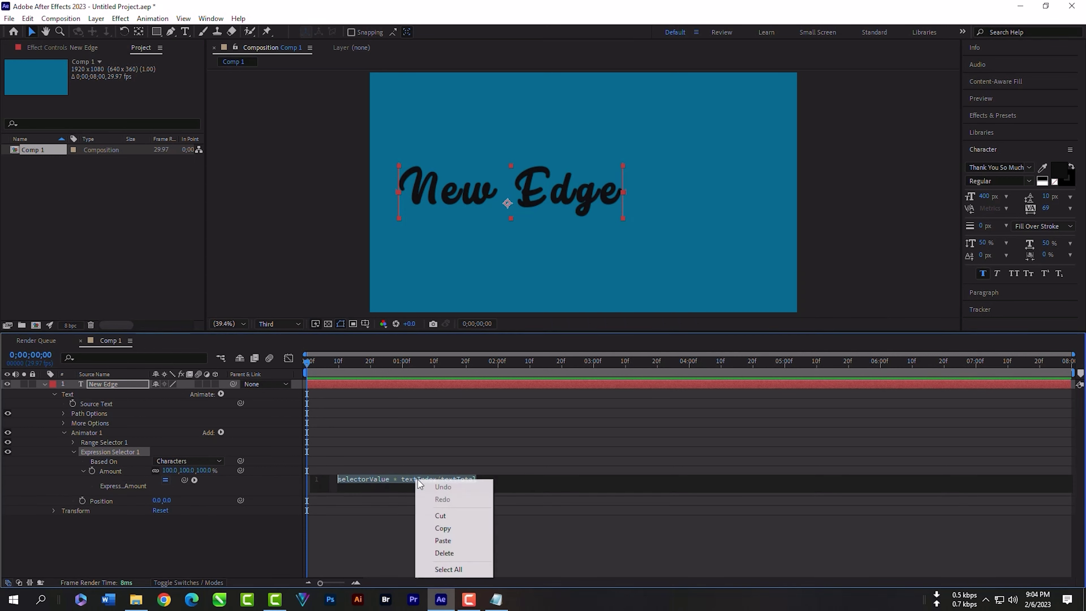
click(442, 540)
drag(328, 377, 315, 379)
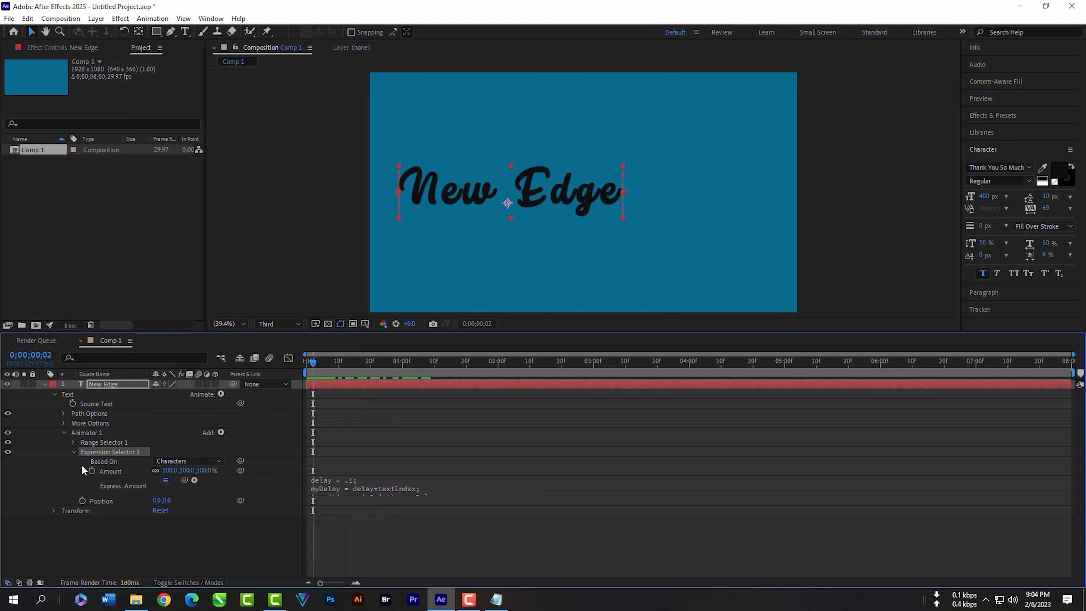
Step: Collapse Expression Selector 1's settings, then type '360' as new text
click(72, 451)
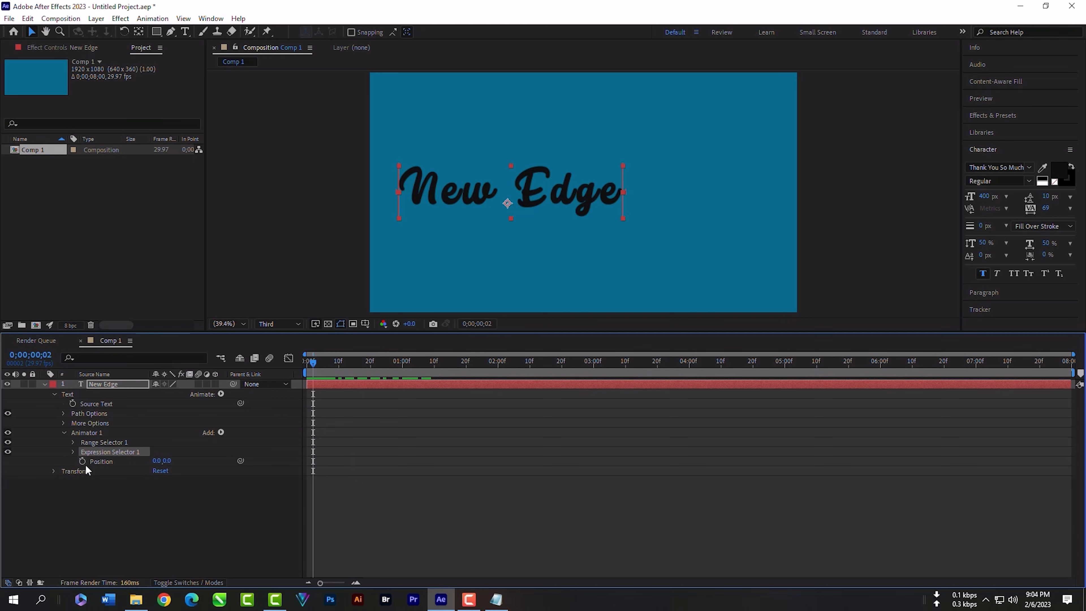
text(360)
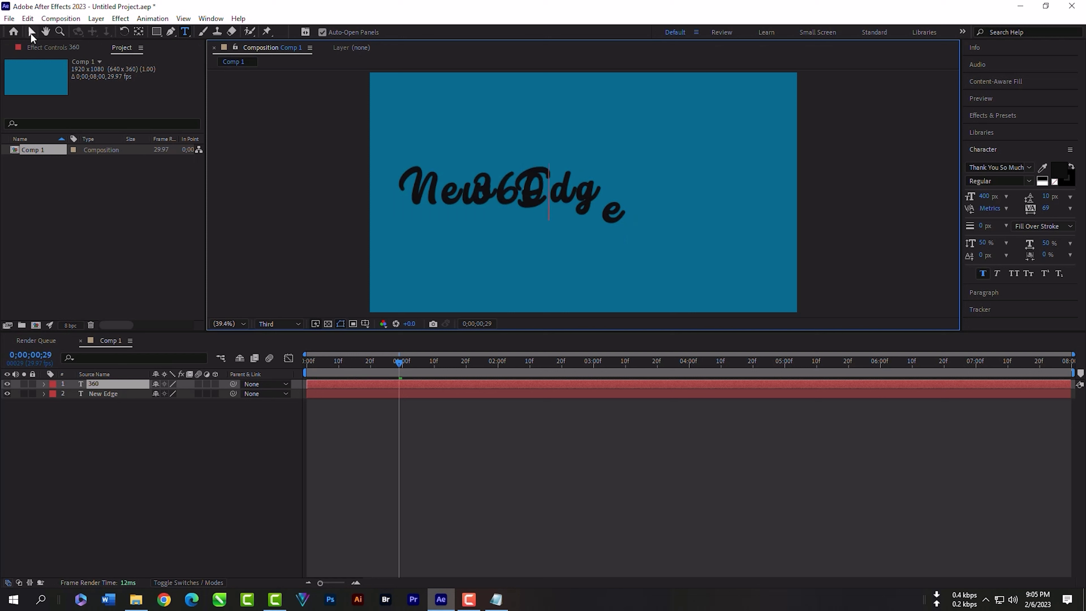
Step: Finish the '360' text layer and move it to the right of New Edge
click(31, 31)
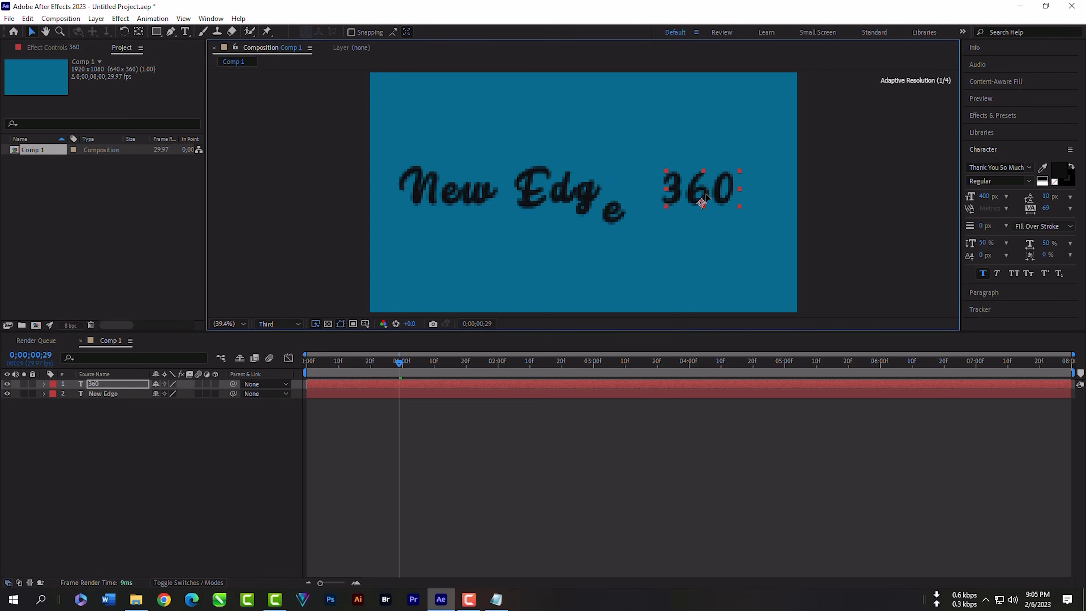